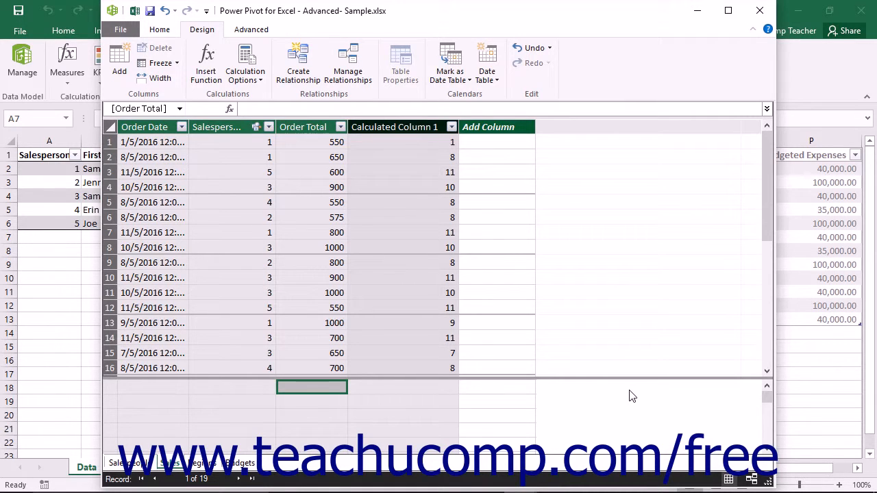
Add a measure with the formula =SUM([Order Total])*1.10 in the Sales table's calculation area, directly below the Order Total column.
click(167, 388)
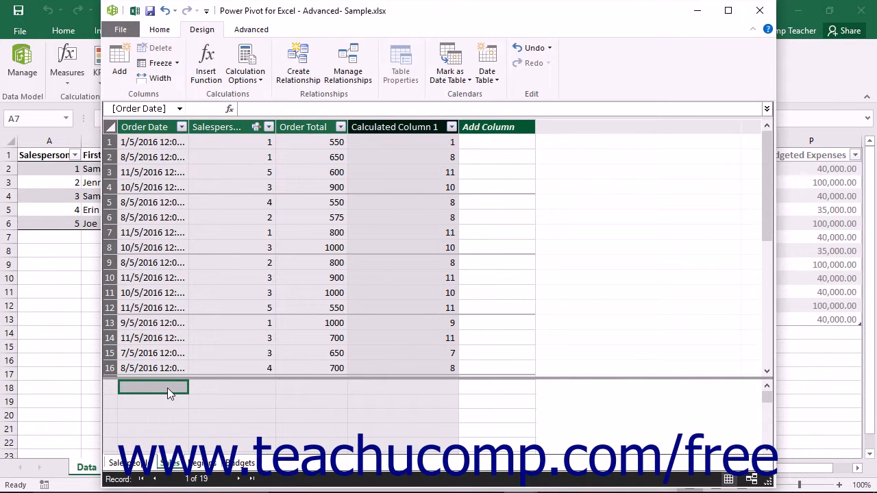
click(318, 387)
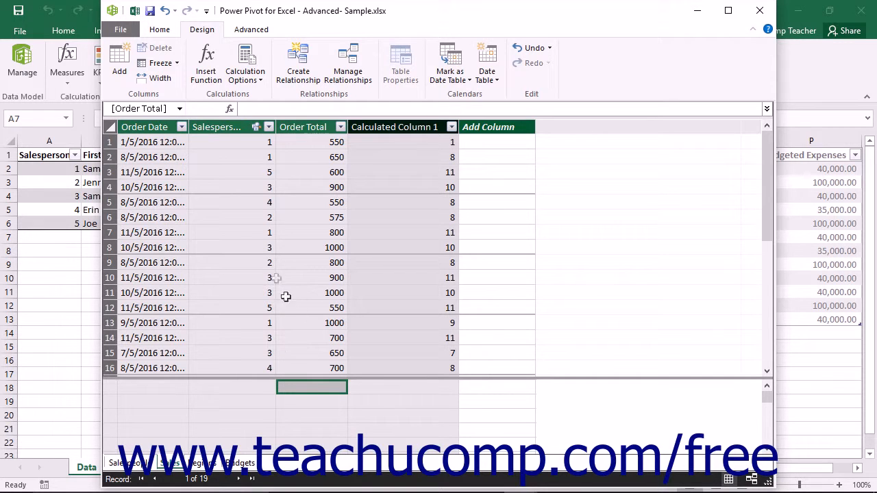
click(264, 110)
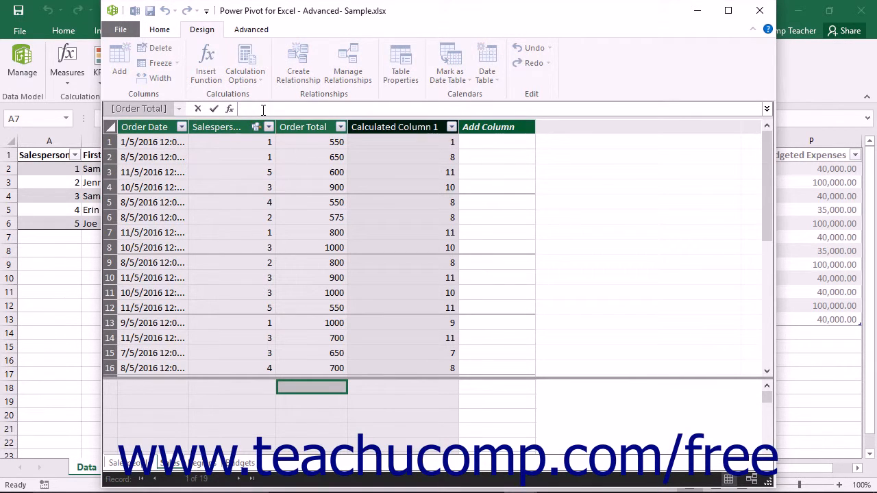
text(=SUM([Order Total])*1.10)
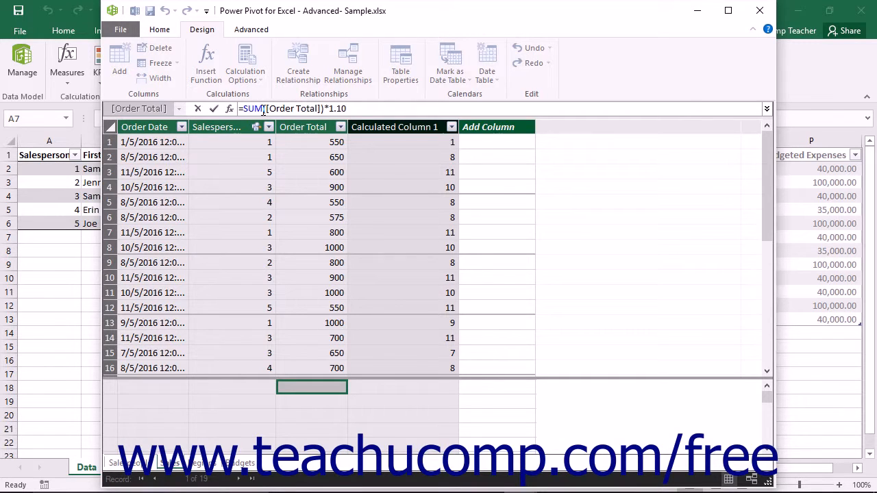
key(Return)
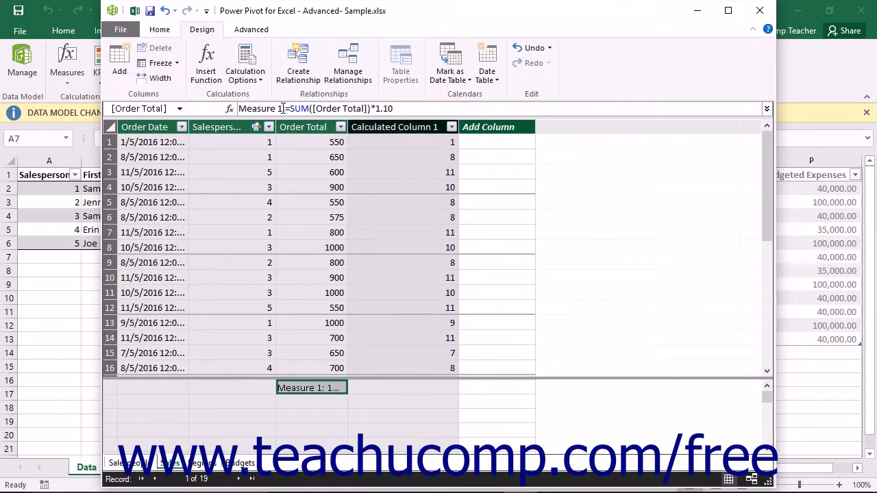
Rename the new Order Total measure as Projected Increase and save the workbook.
click(282, 108)
drag(281, 109, 207, 111)
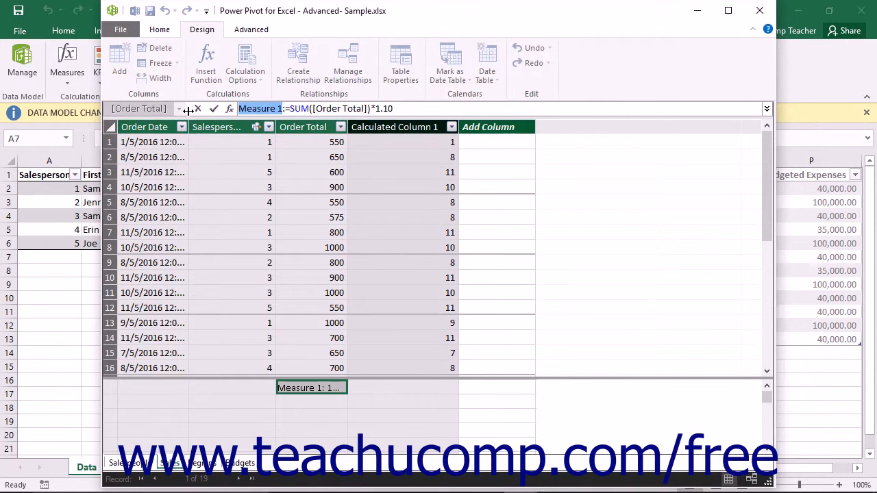
text(Projected Increase)
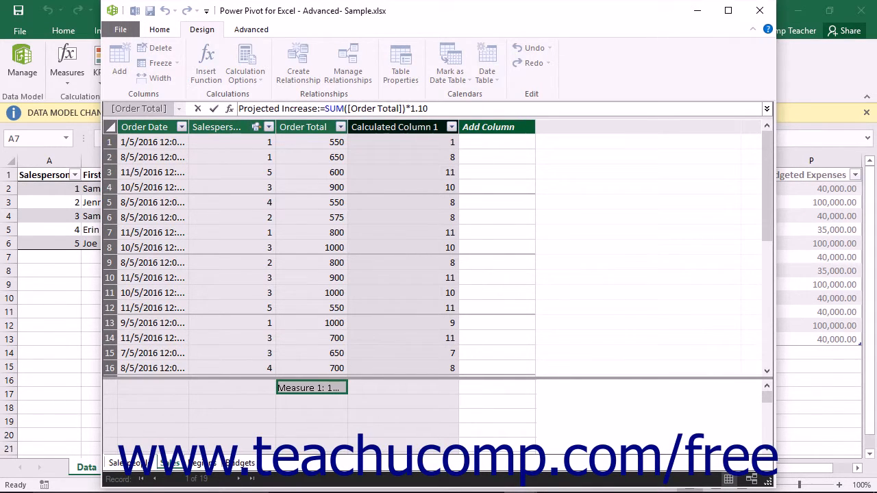
click(216, 110)
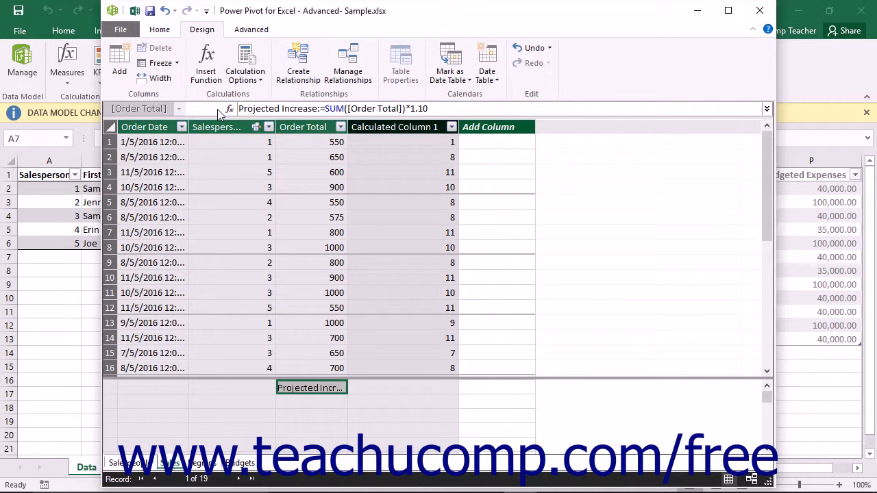
click(150, 10)
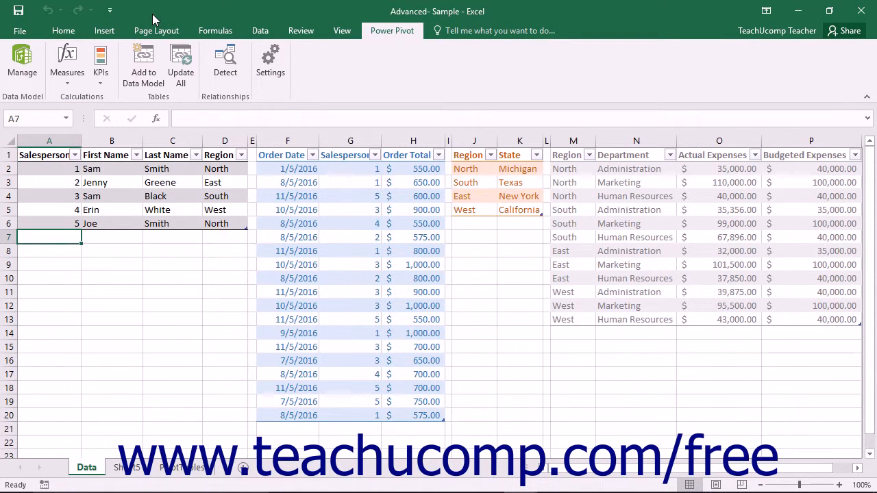
Start a new measure through Manage Measures, assign it to the Sales table and name it Projected Decrease.
click(72, 80)
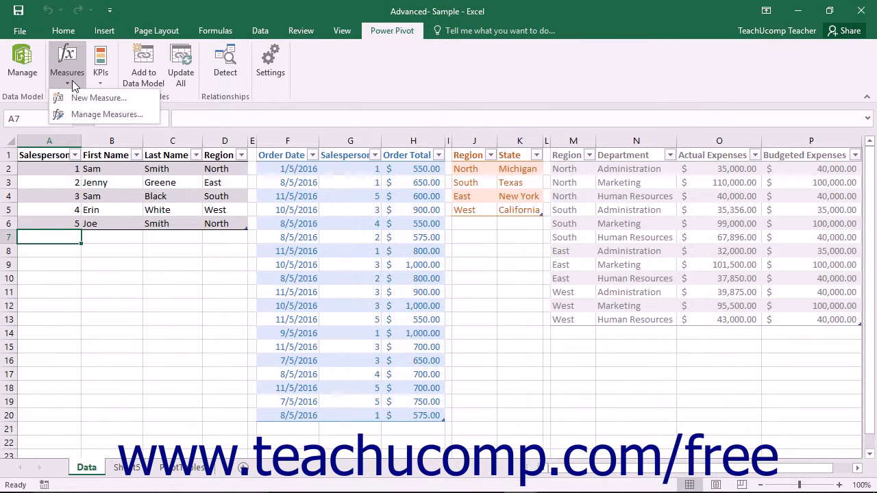
click(91, 115)
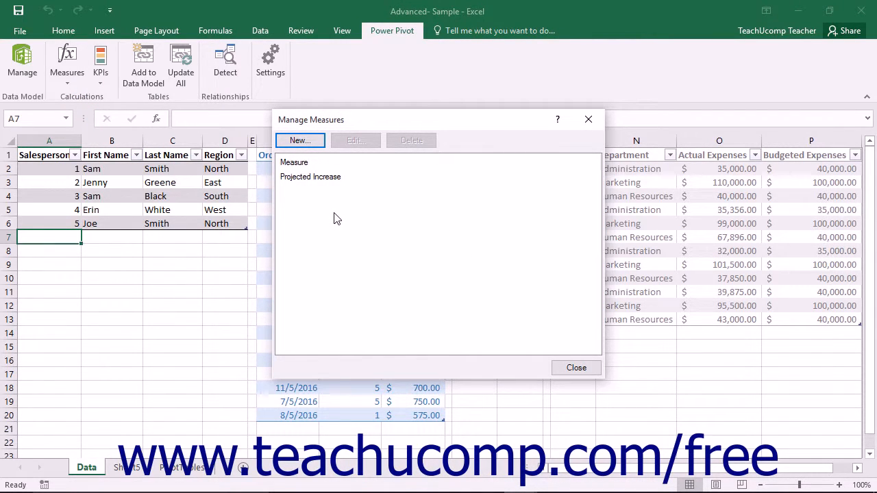
click(306, 142)
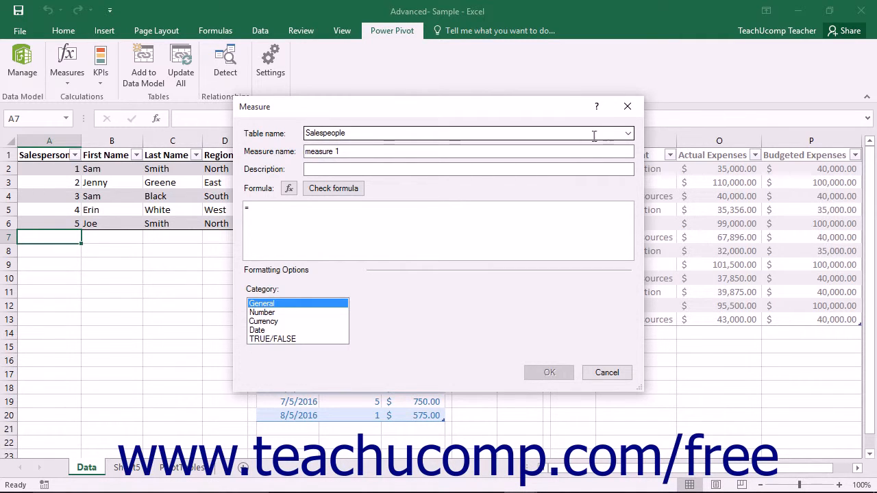
click(628, 133)
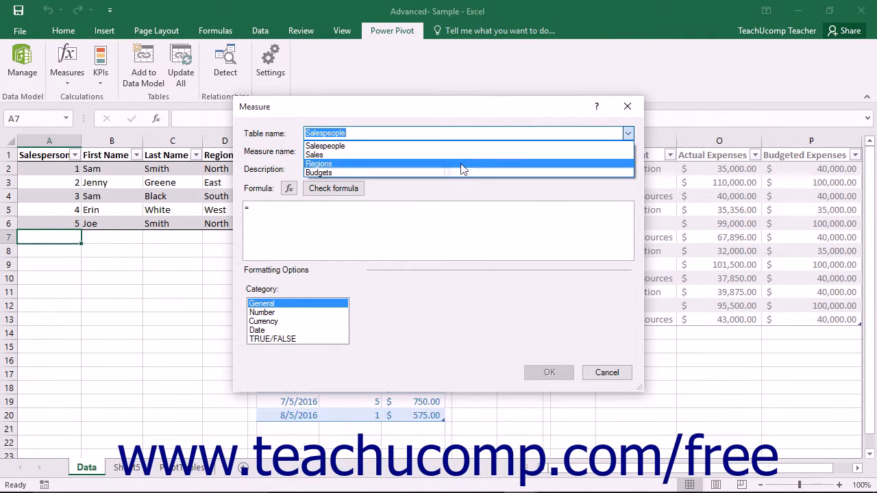
click(428, 155)
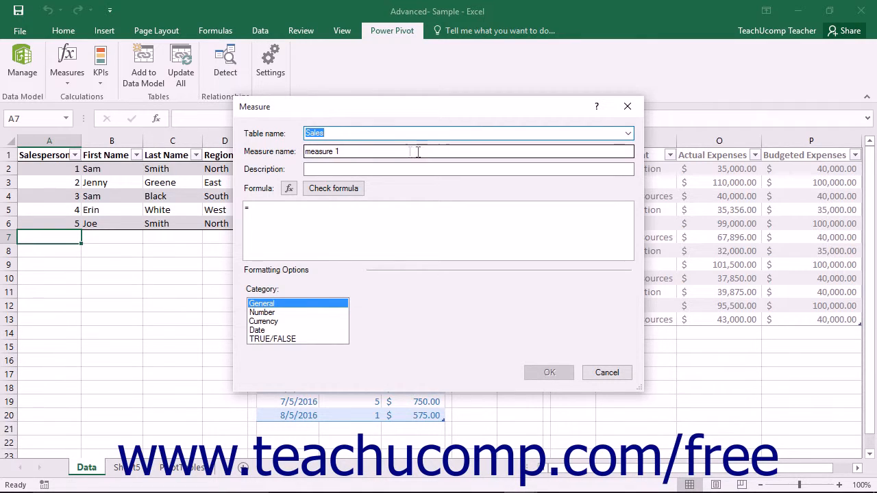
triple_click(382, 151)
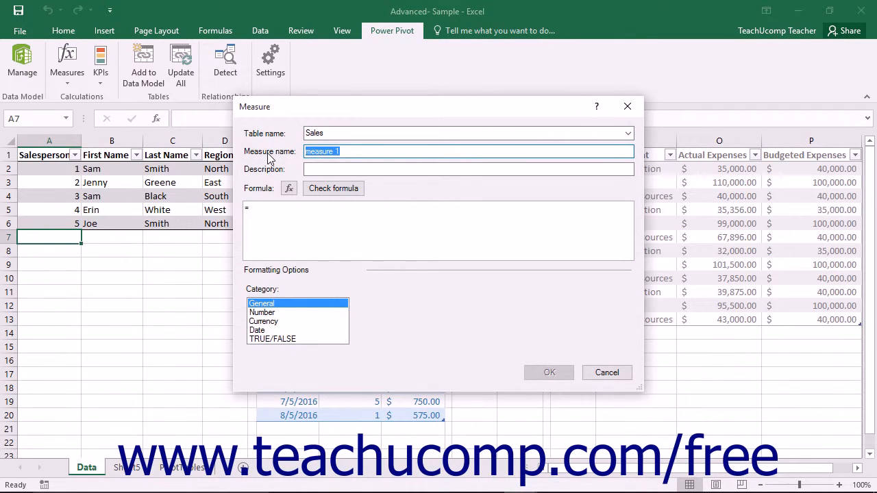
text(Projected Decrease)
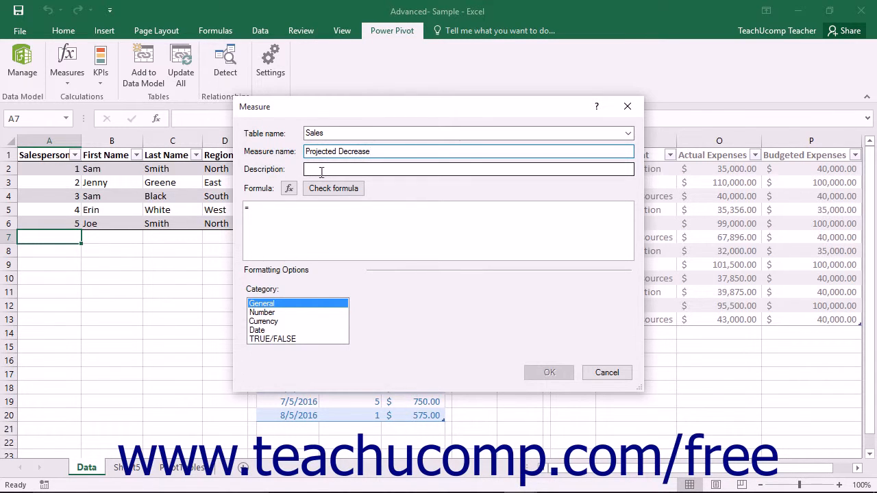
Enter and check the formula =SUM([Order Total])*.50 for Projected Decrease, and create the measure with Currency formatting.
click(291, 234)
text(SUM([Order Total])*.50)
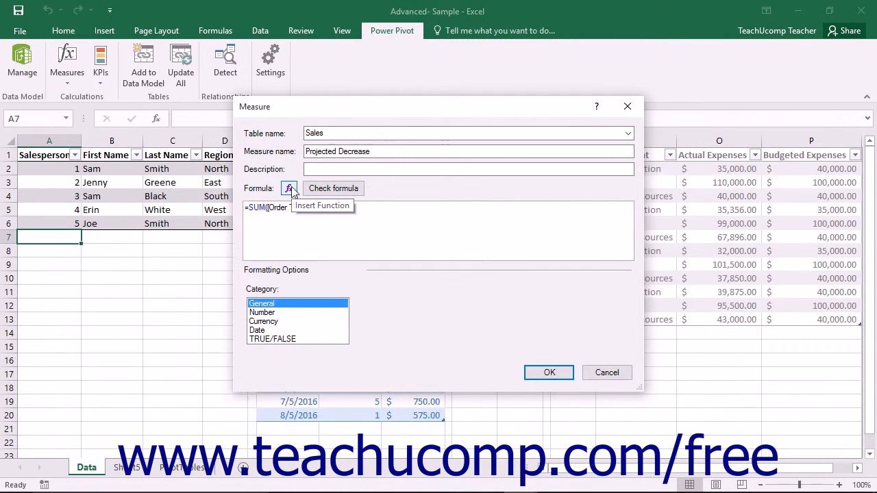
click(333, 191)
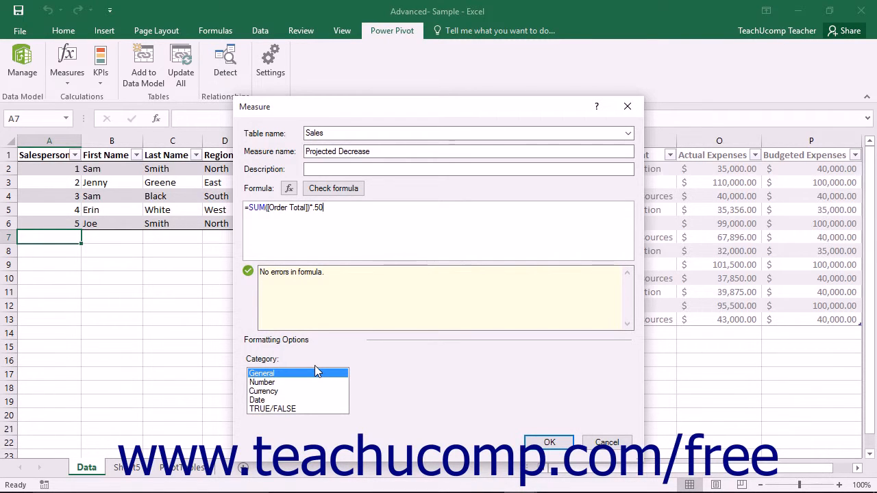
click(276, 390)
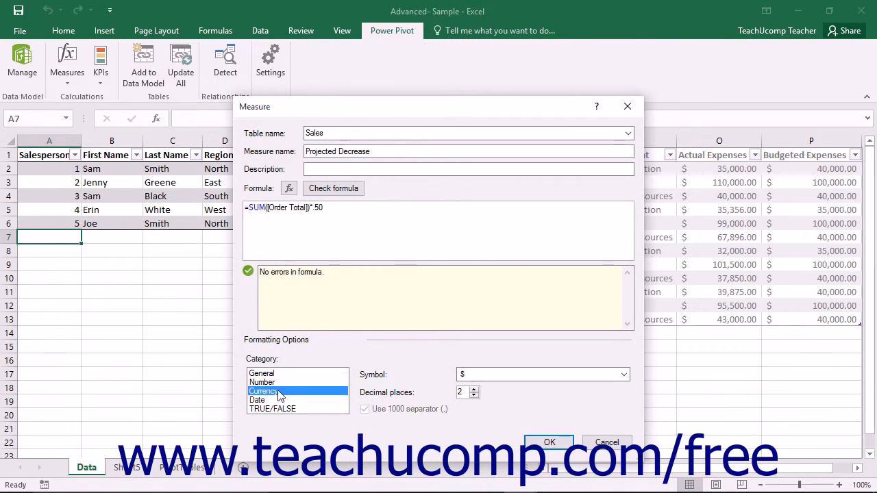
click(549, 443)
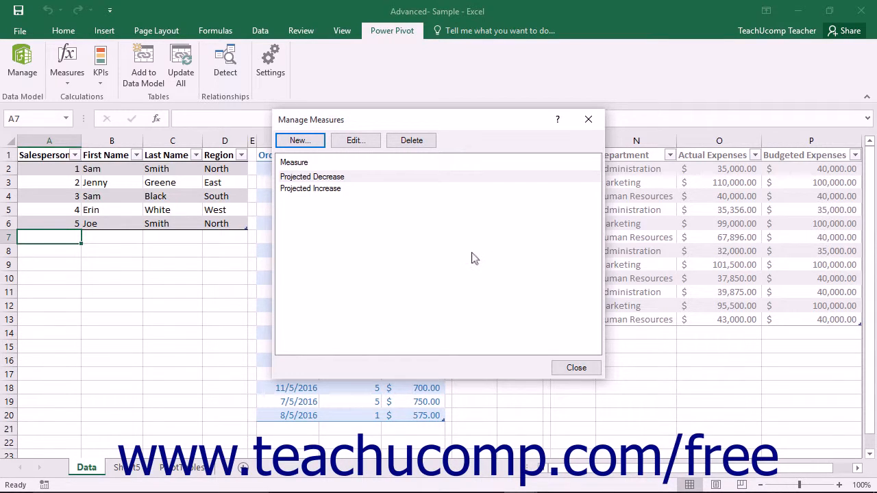
Edit the Projected Decrease measure so its formula is =SUM([Order Total])*.80.
click(338, 178)
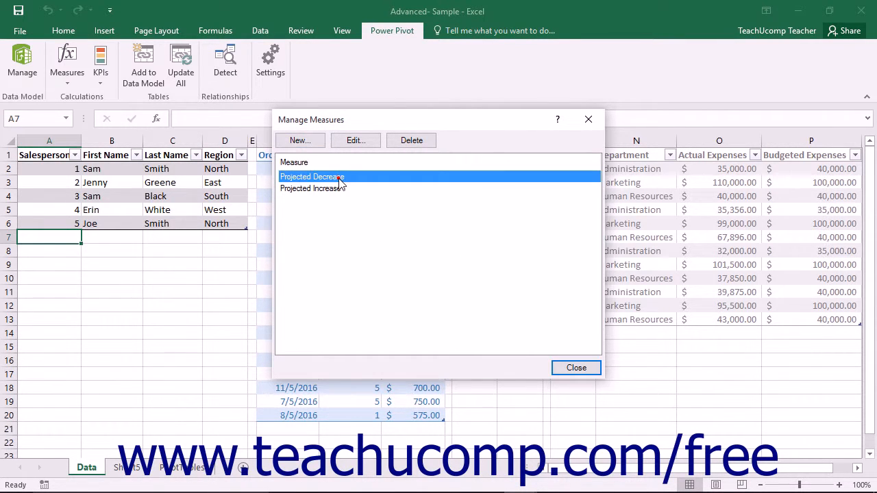
click(354, 141)
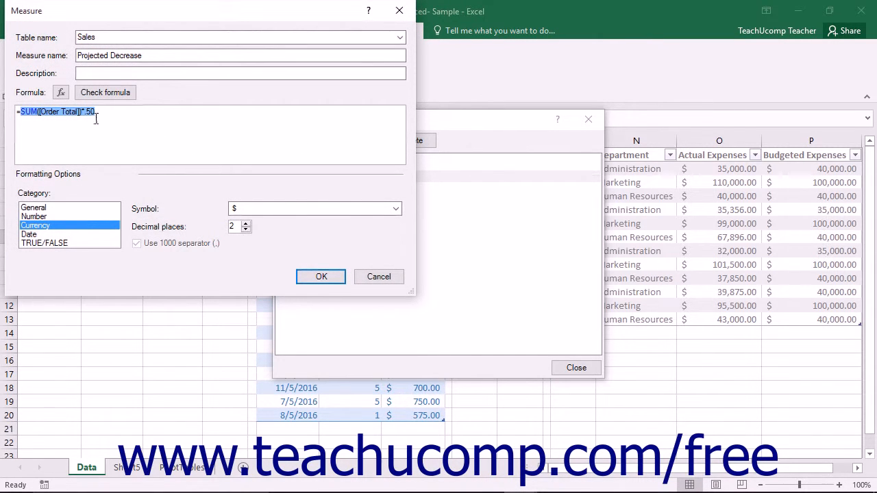
click(89, 113)
key(BackSpace)
text(8)
key(BackSpace)
text(.)
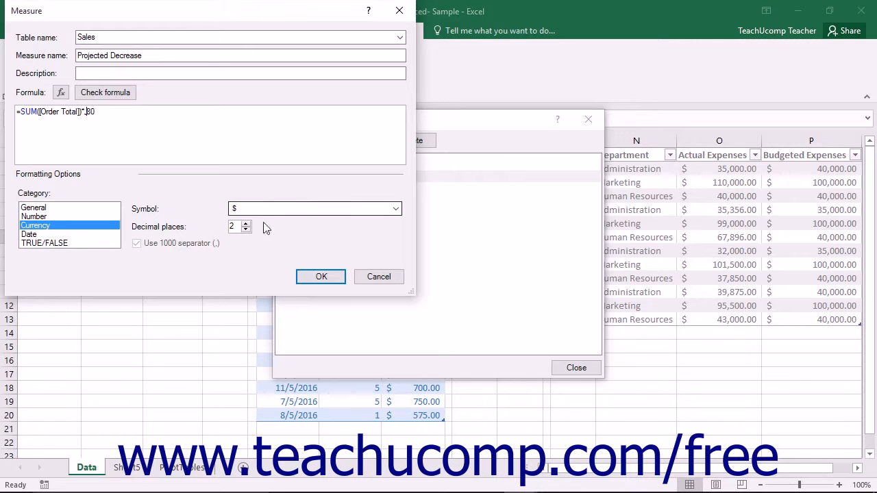
click(320, 286)
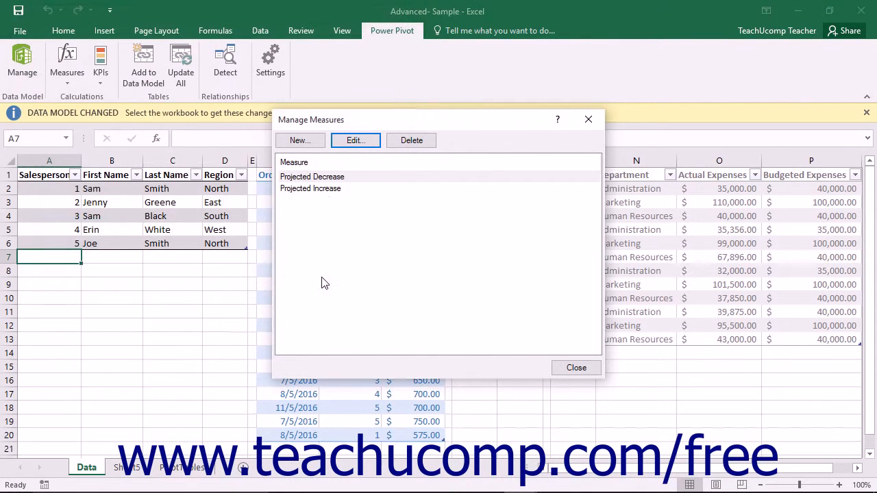
Delete the Projected Decrease measure and close the measure manager.
click(326, 180)
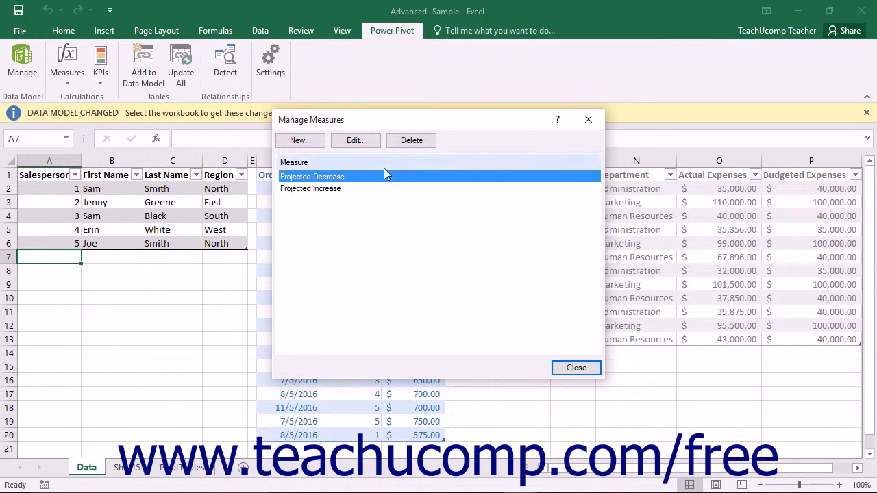
click(412, 140)
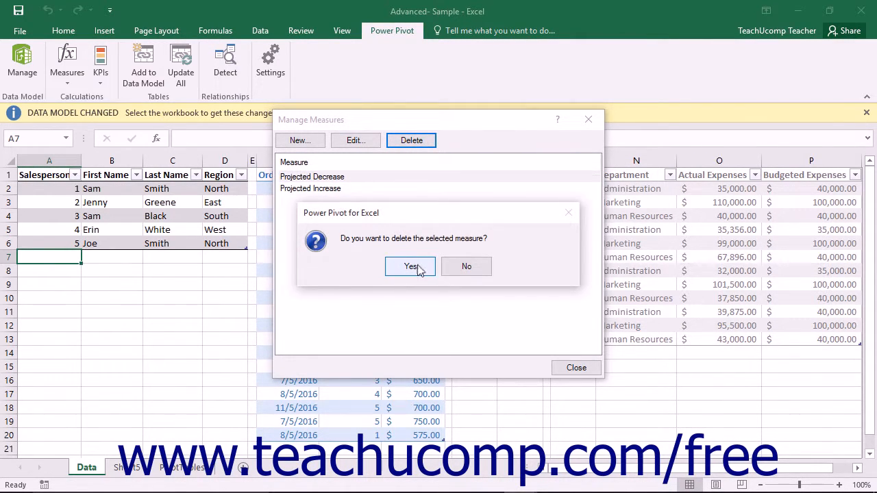
click(411, 267)
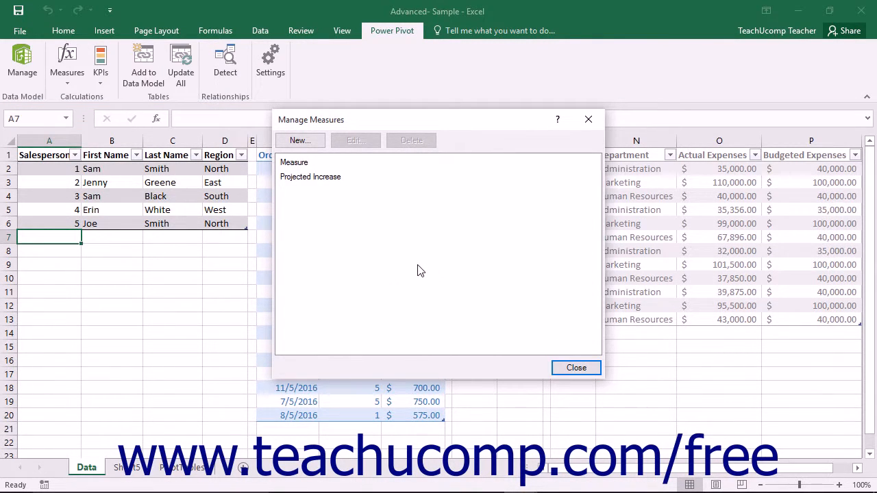
click(573, 366)
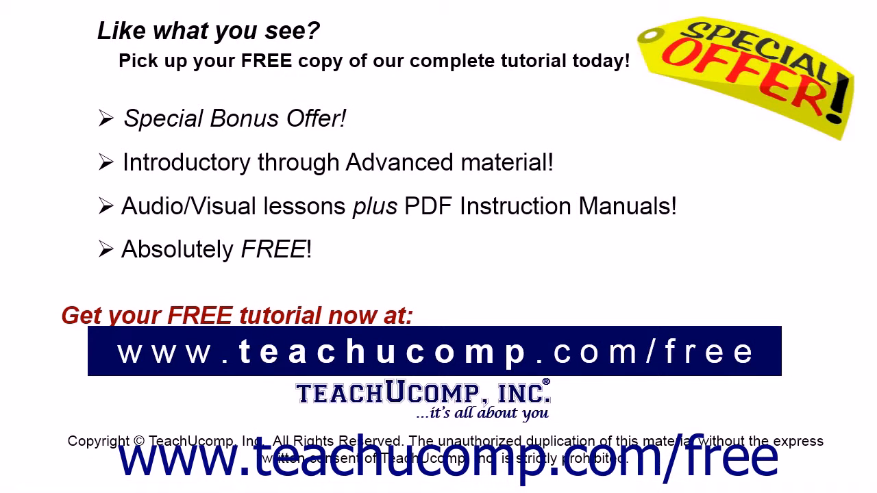